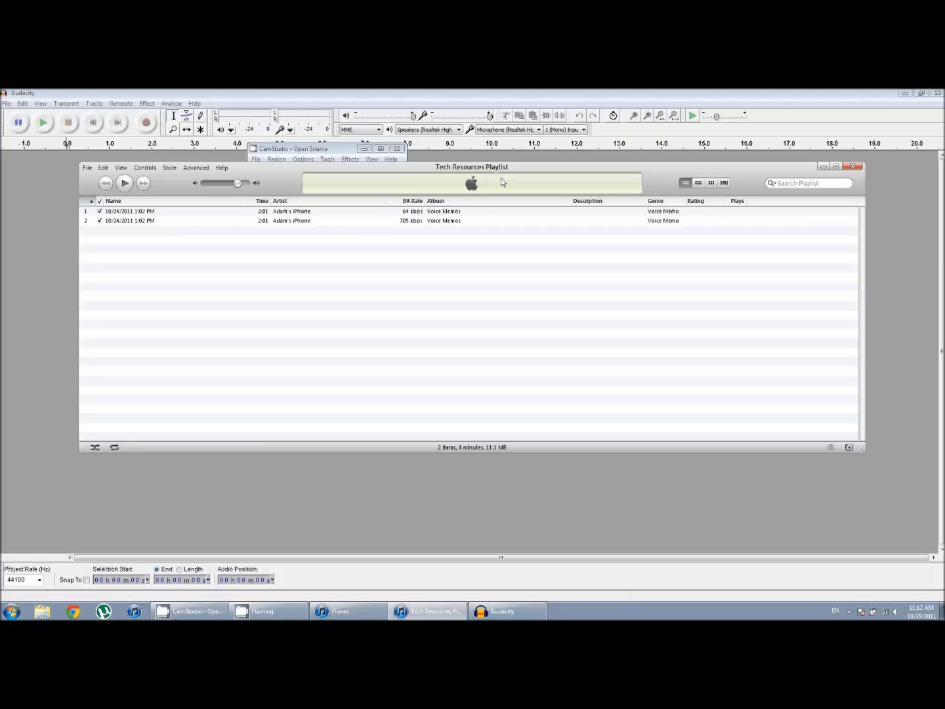
- Set the iTunes import settings to use the WAV Encoder and save the preferences
click(439, 214)
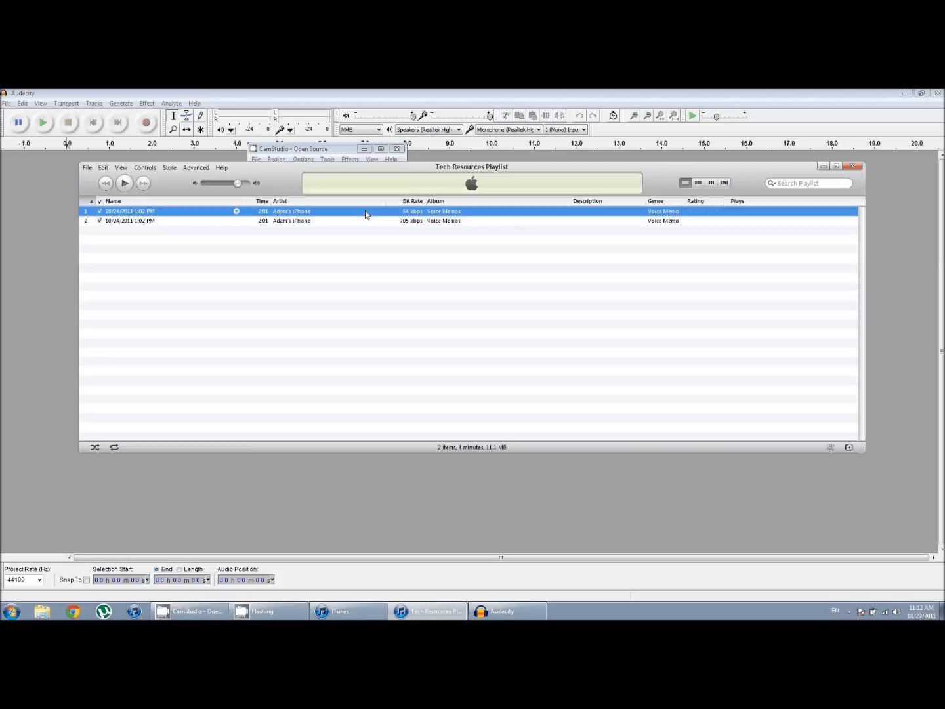
click(197, 169)
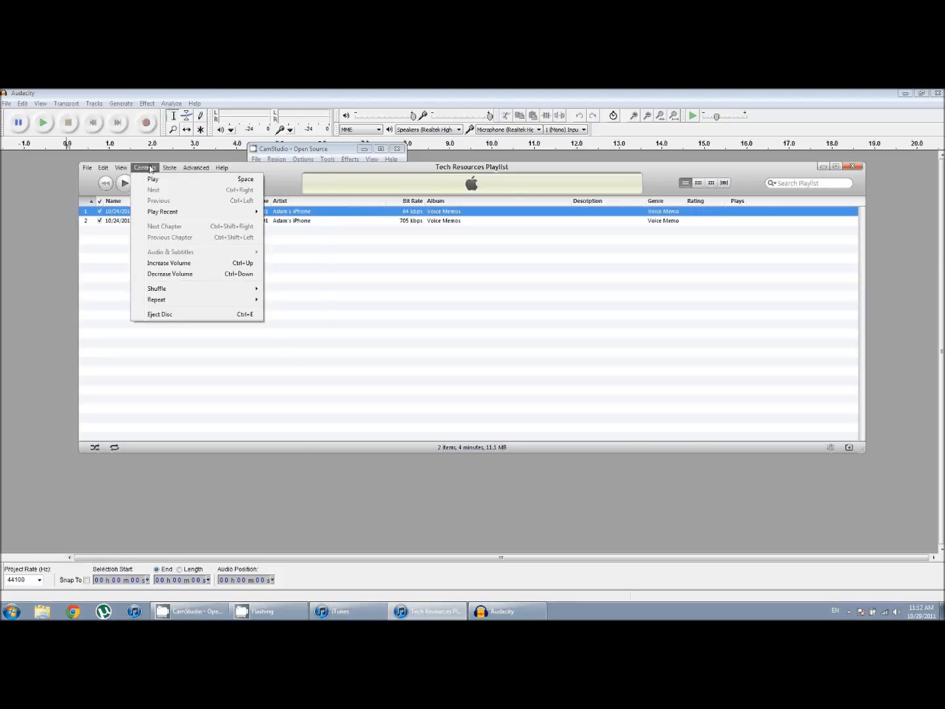
mouse_move(107, 169)
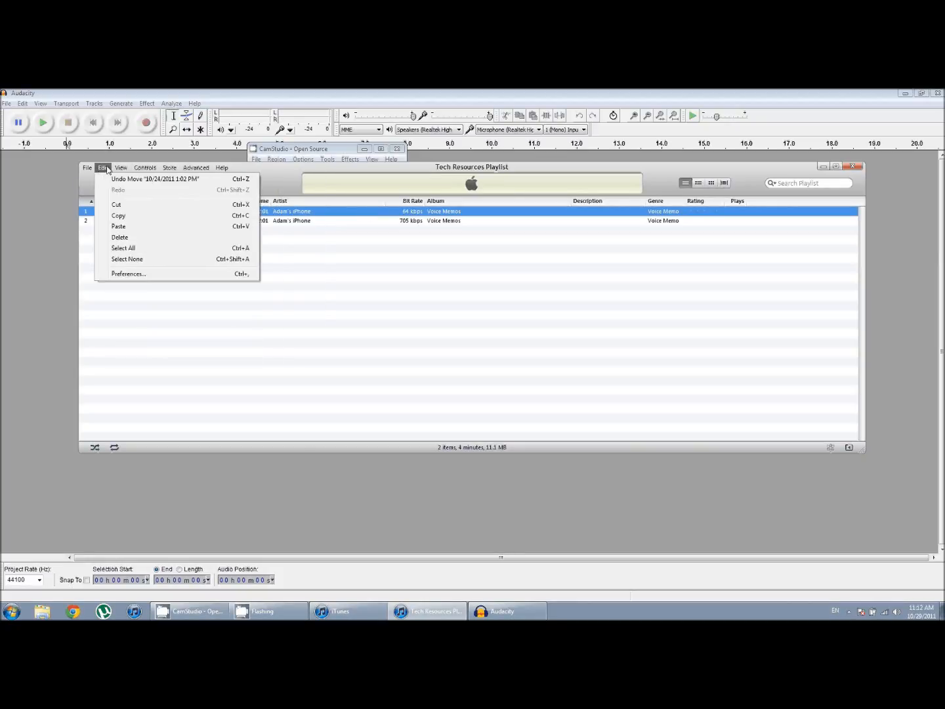
click(127, 274)
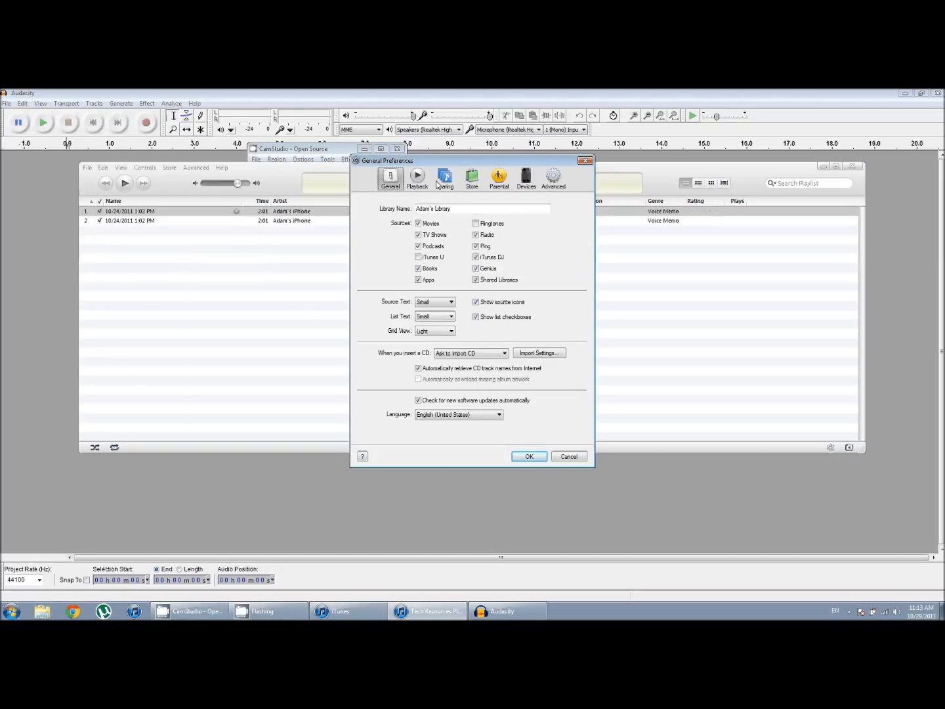
click(542, 355)
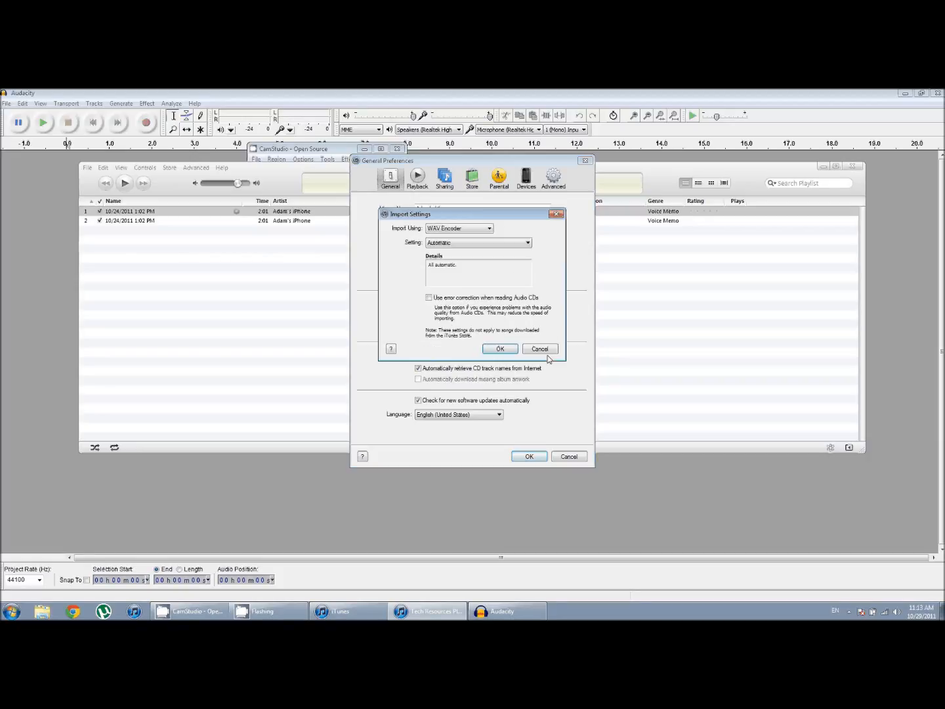
click(443, 228)
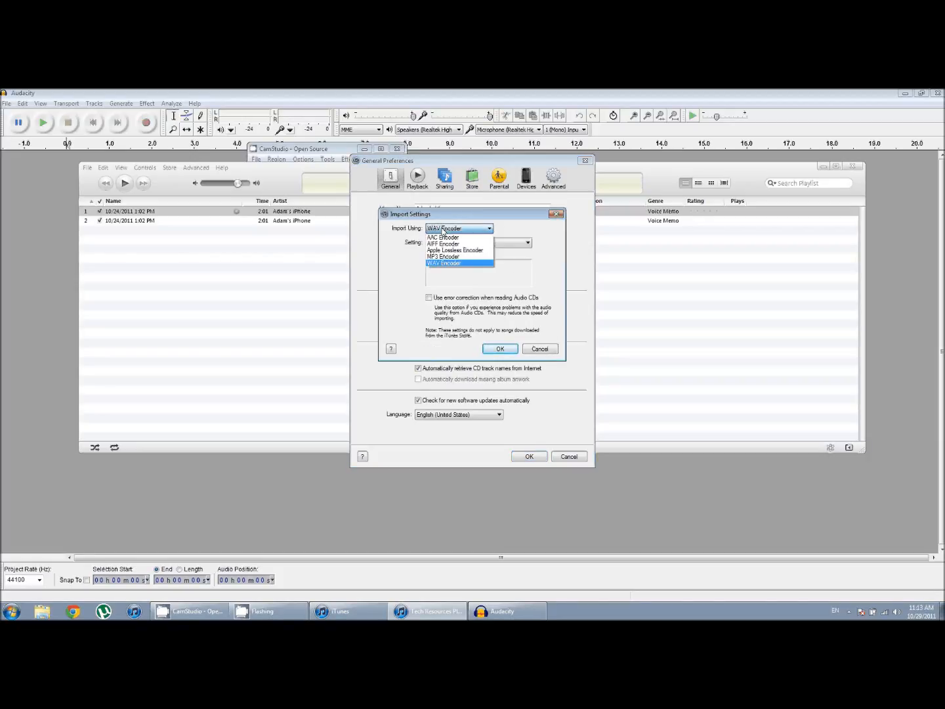
click(443, 263)
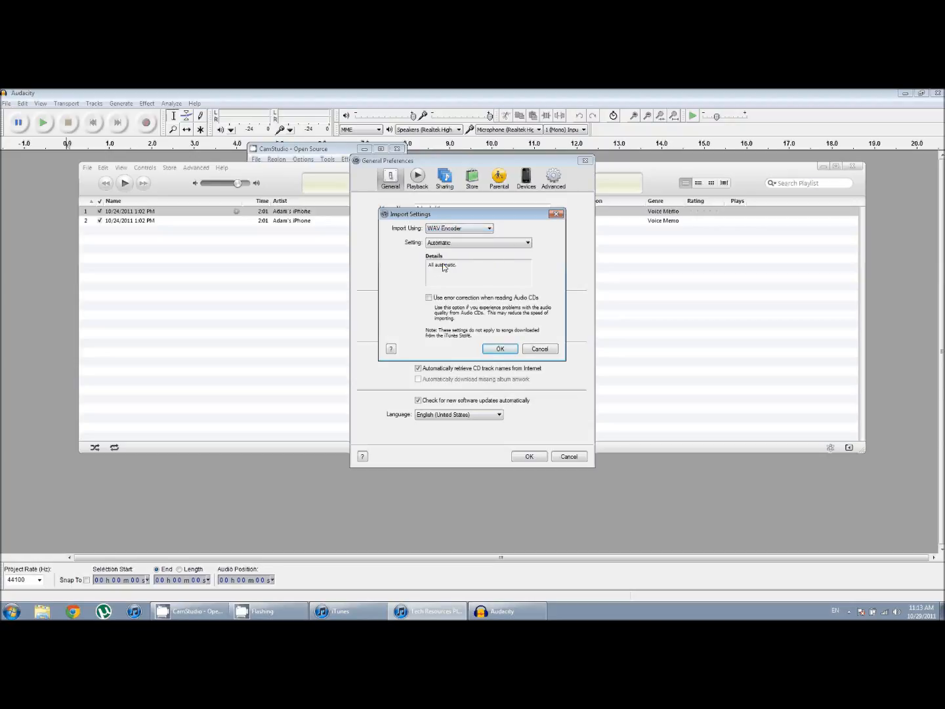
click(494, 350)
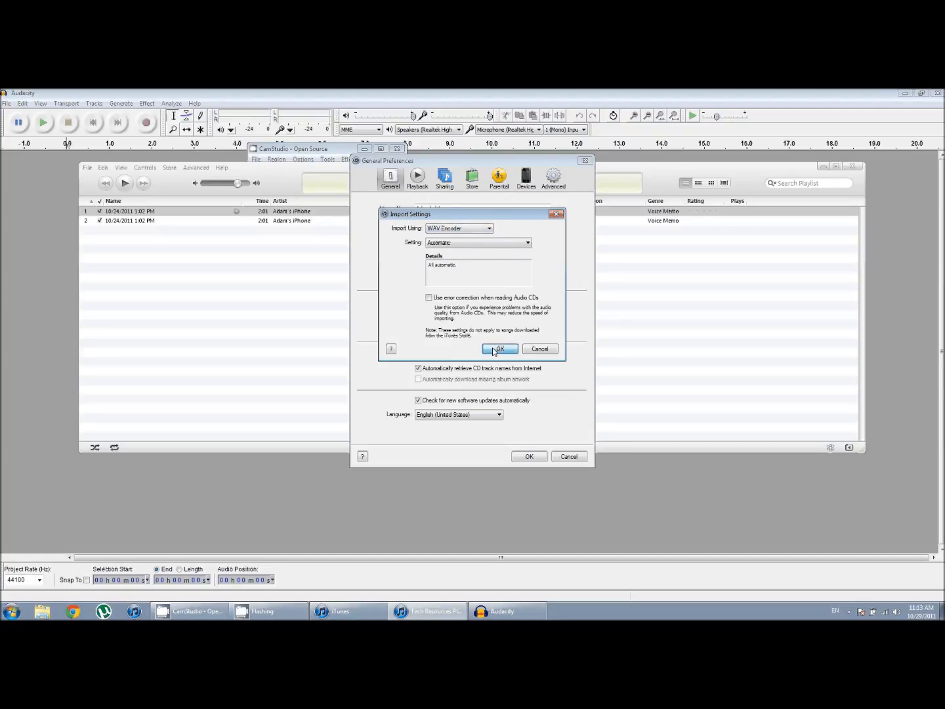
click(529, 458)
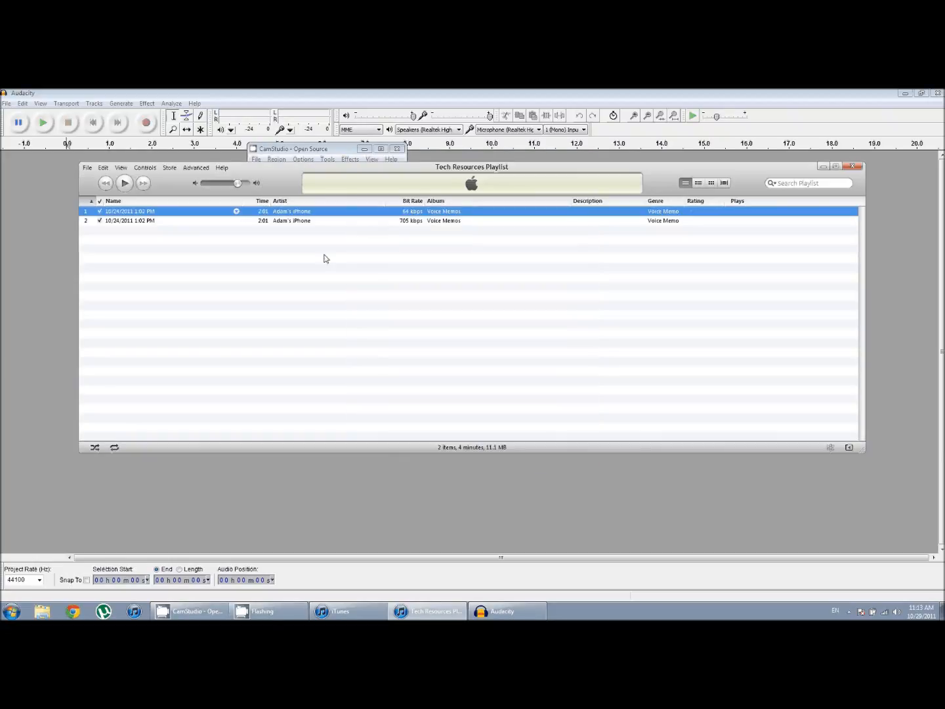
- Import the 705 kbps voice memo from the playlist into Audacity, reading the file directly from the original
right_click(335, 216)
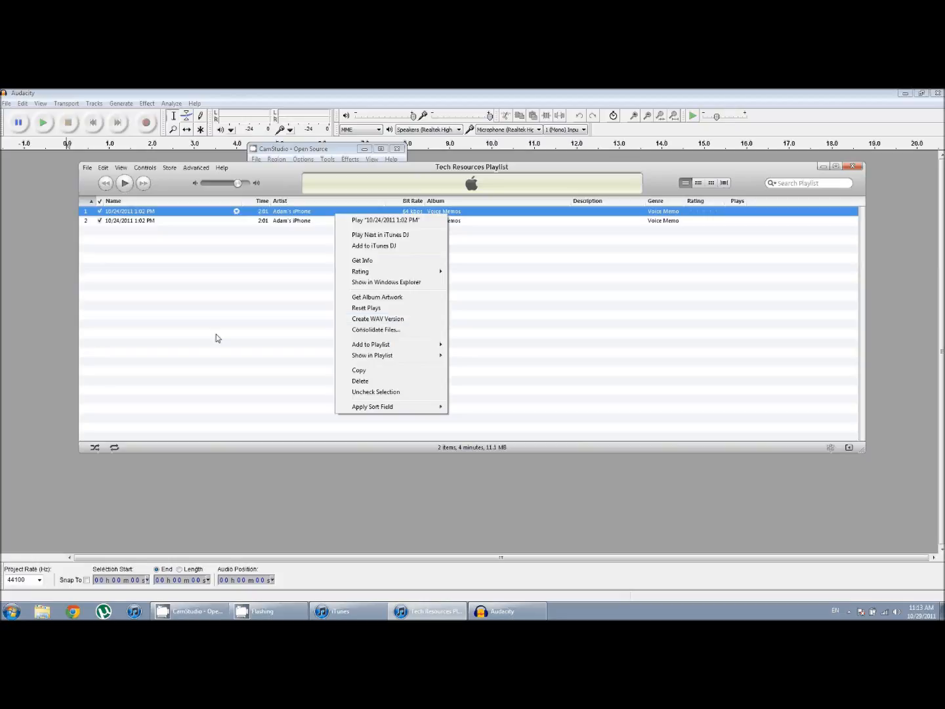
click(256, 322)
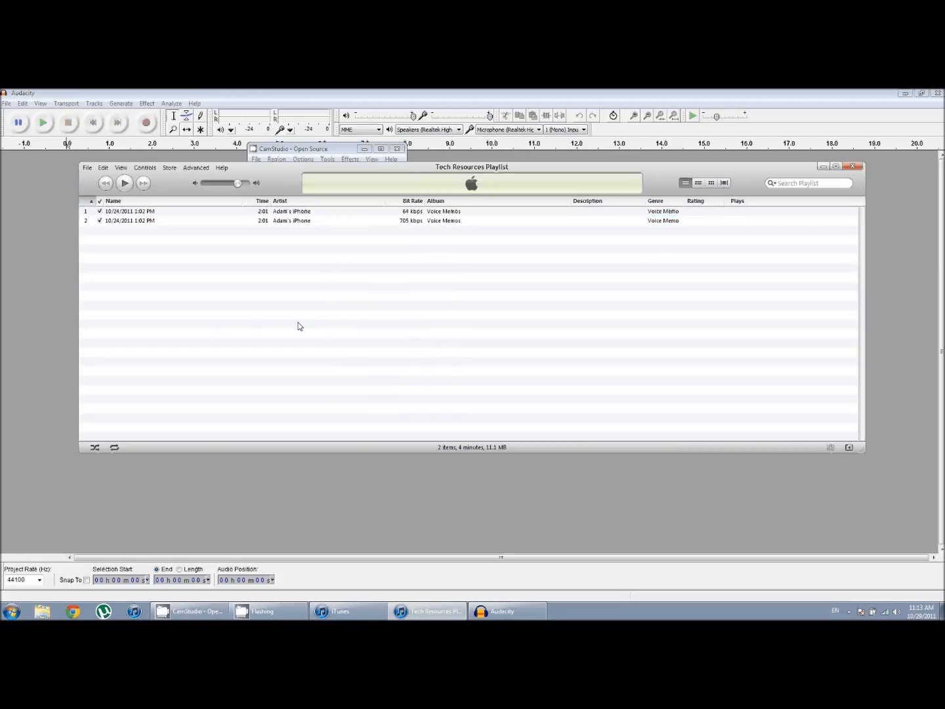
click(345, 224)
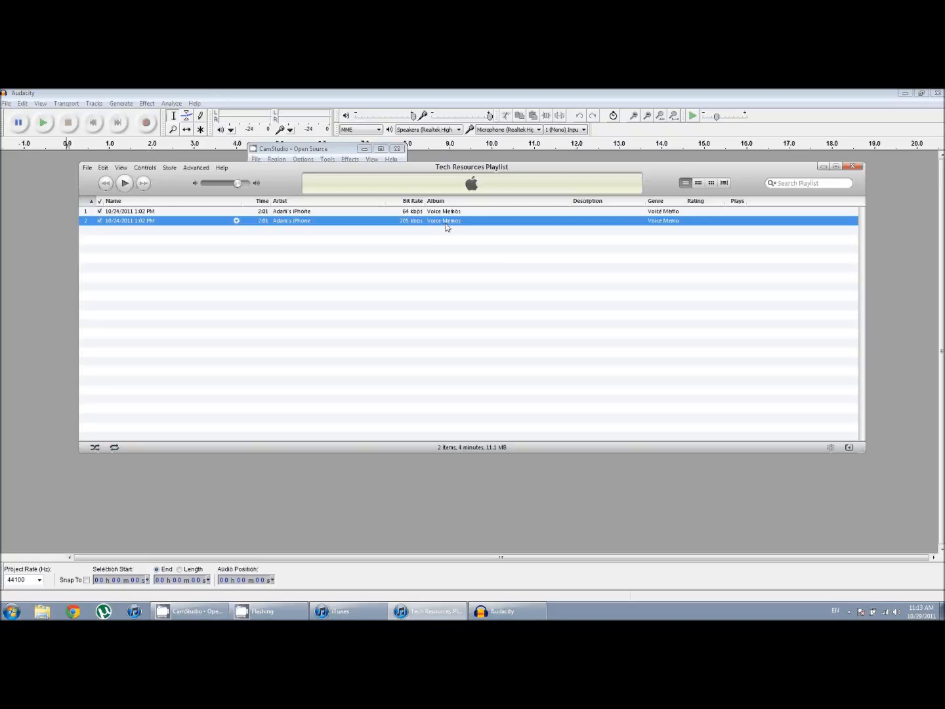
drag(448, 225, 453, 500)
drag(453, 501, 453, 502)
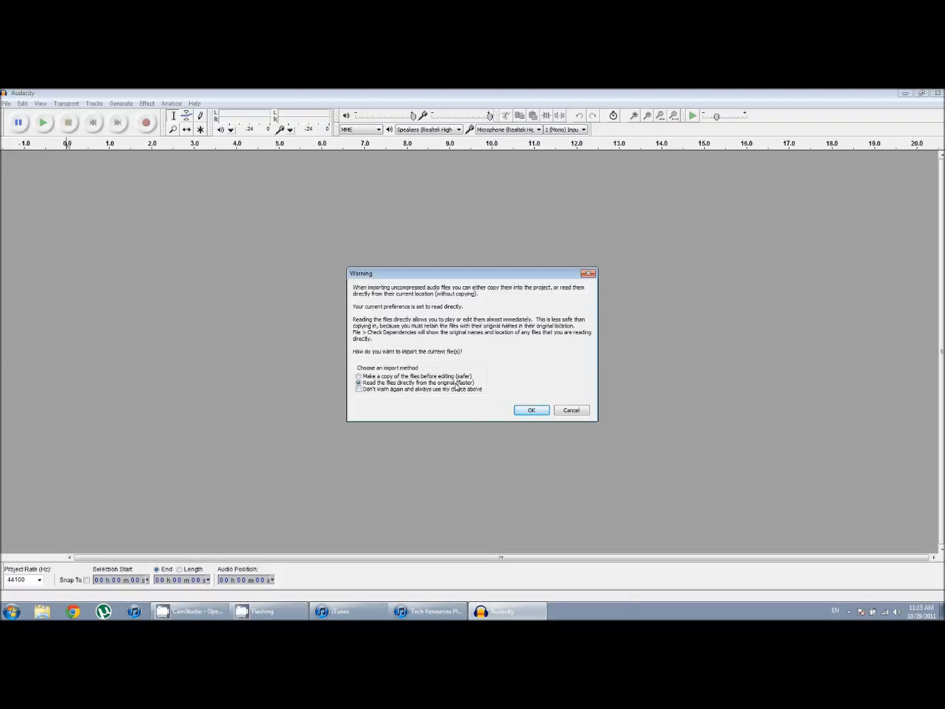
click(533, 411)
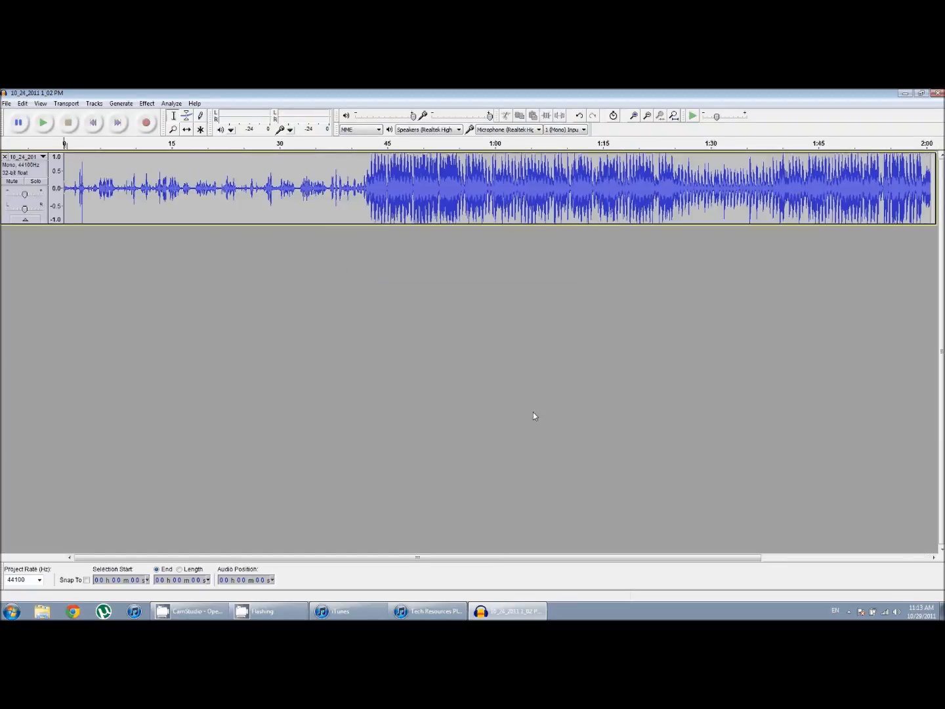
- Play the recording from about 1 second and again from about 36 seconds to find where the music begins
click(75, 190)
click(51, 126)
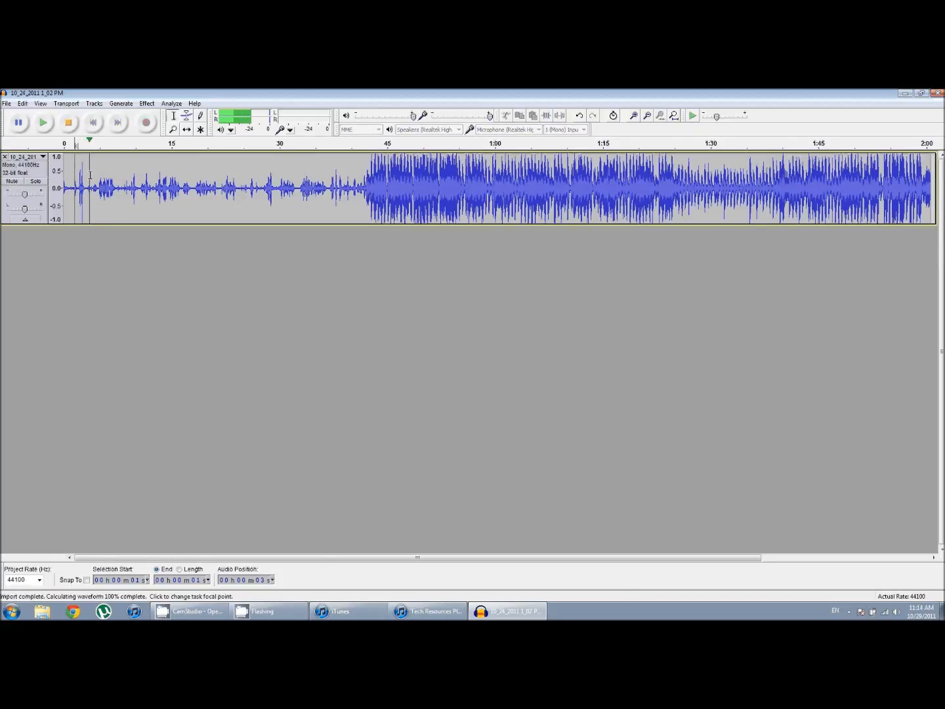
click(67, 123)
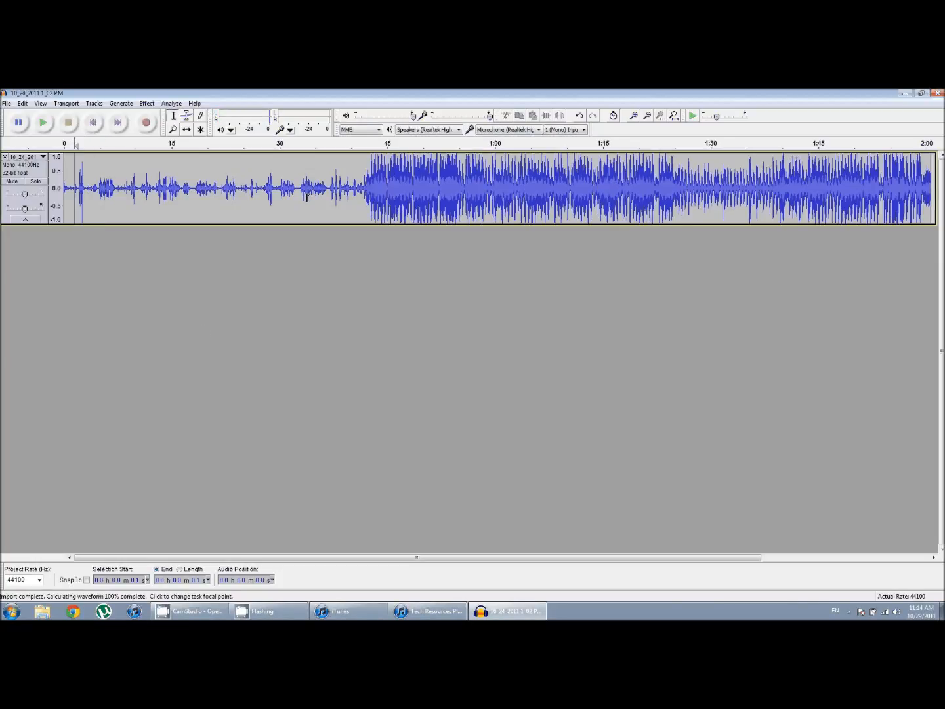
click(328, 183)
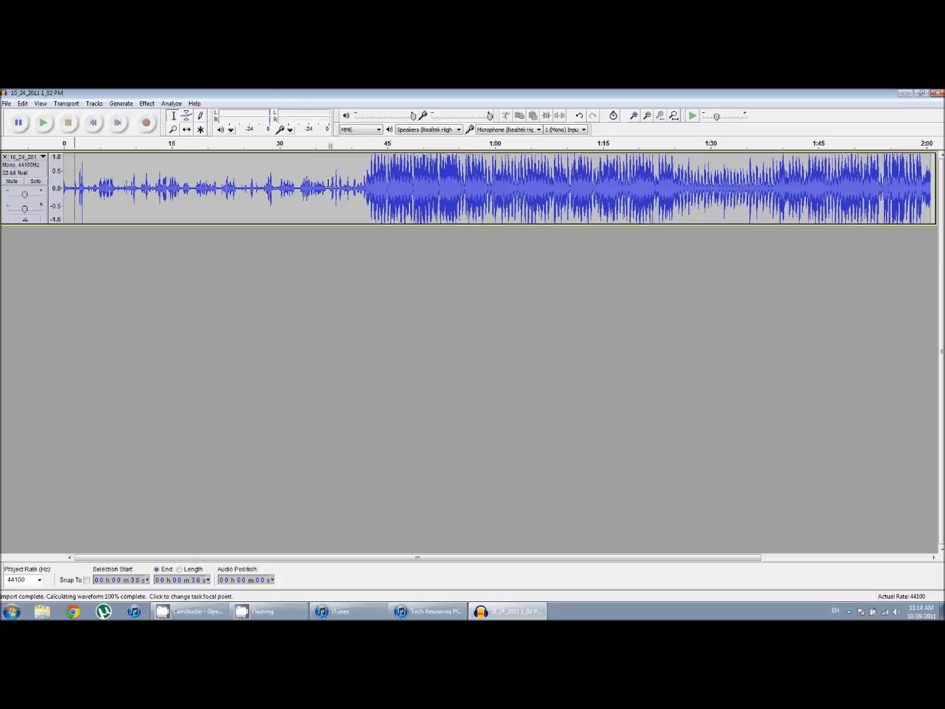
click(47, 124)
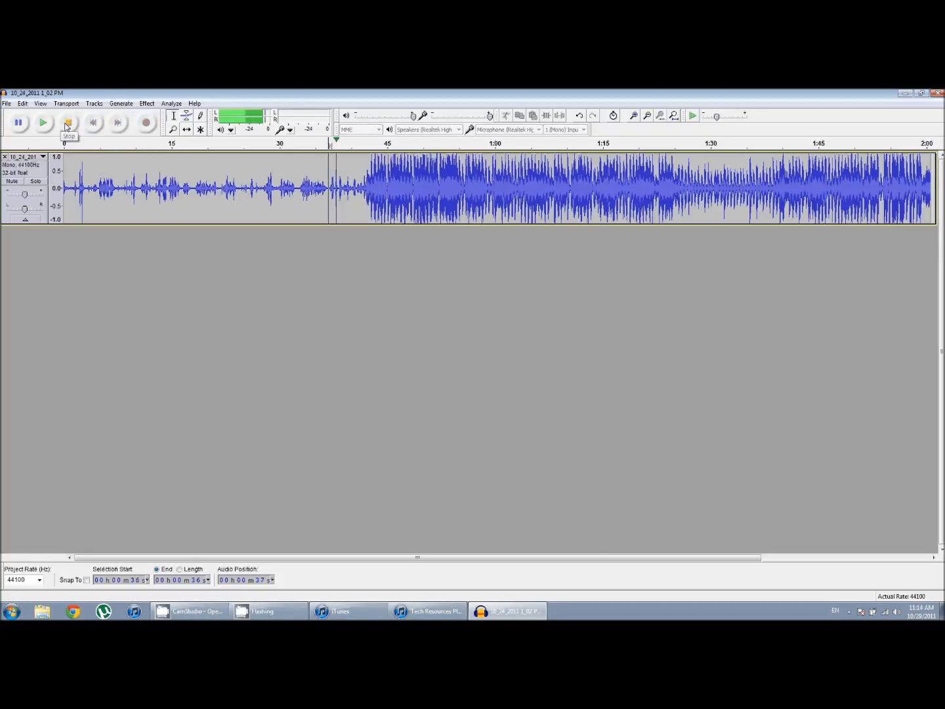
click(68, 122)
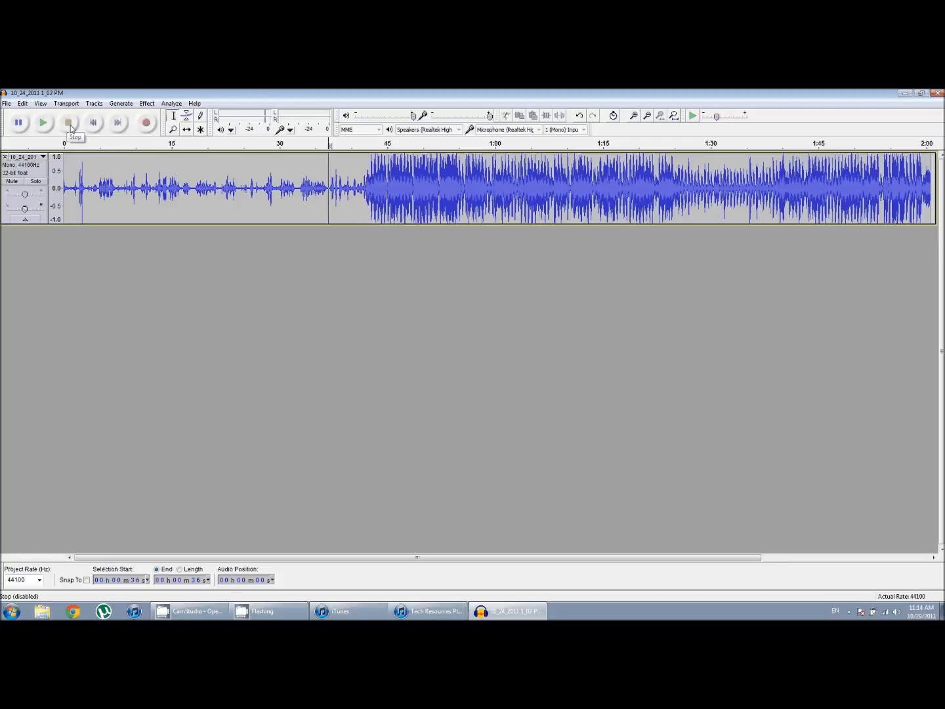
- Delete the first 37 seconds or so of the recording and play back the new opening
click(335, 194)
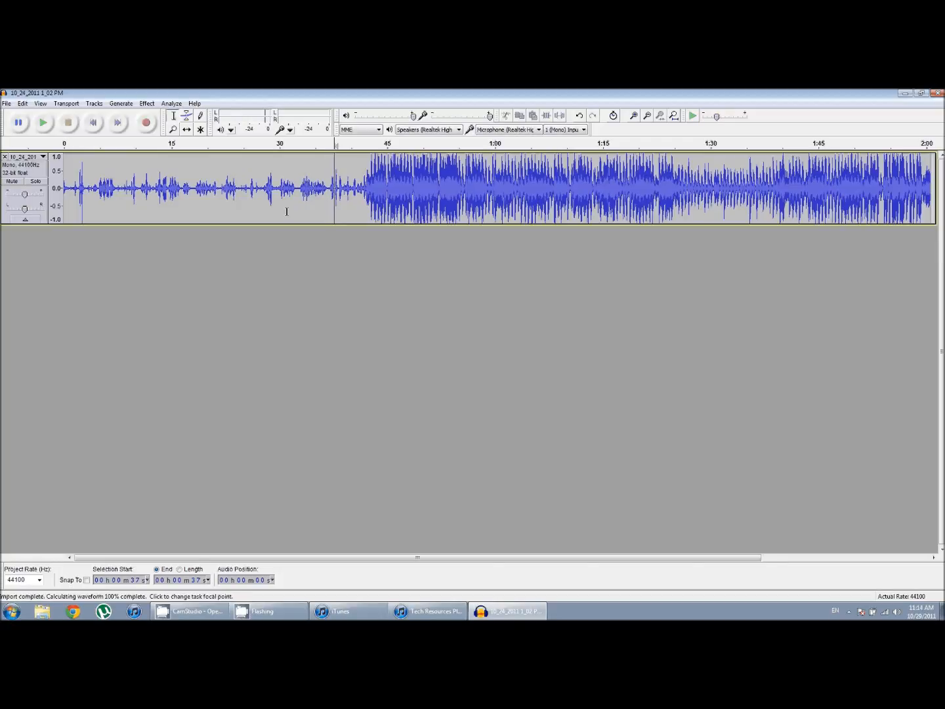
click(42, 122)
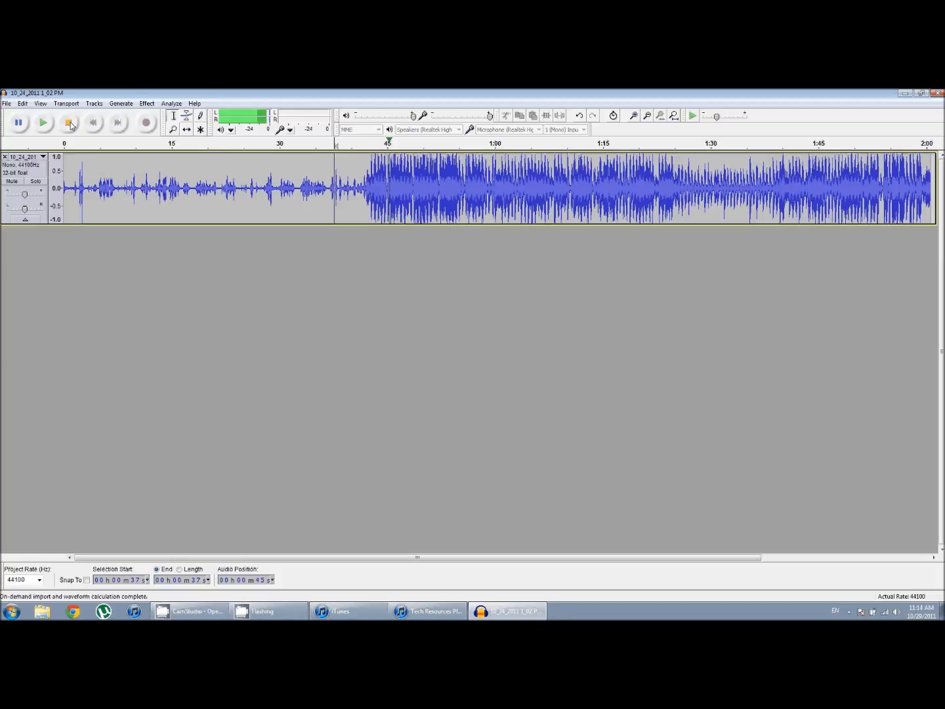
click(68, 123)
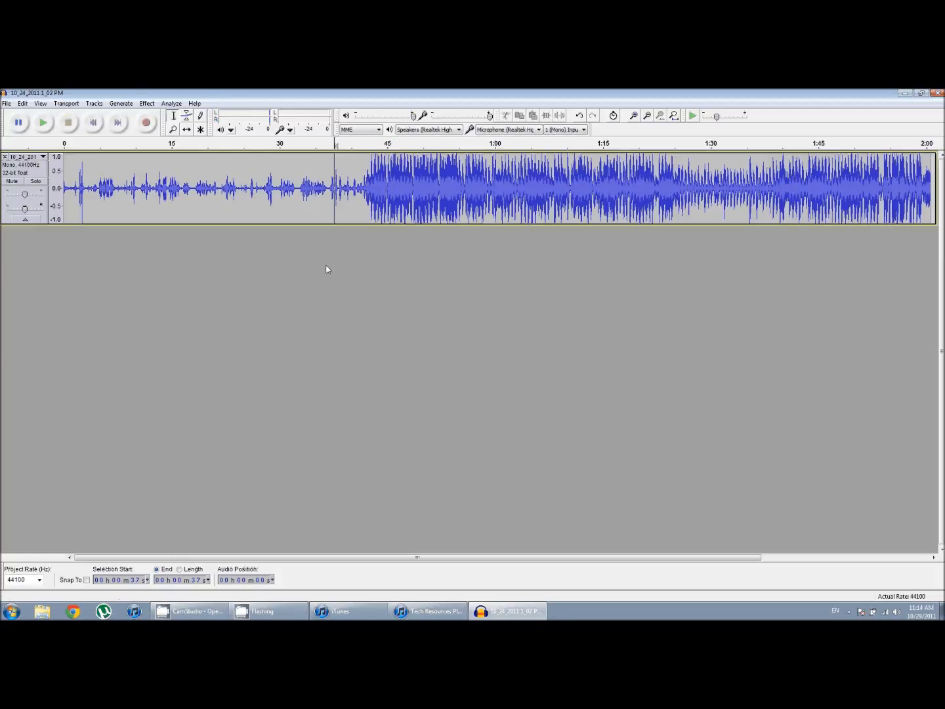
drag(338, 175, 9, 172)
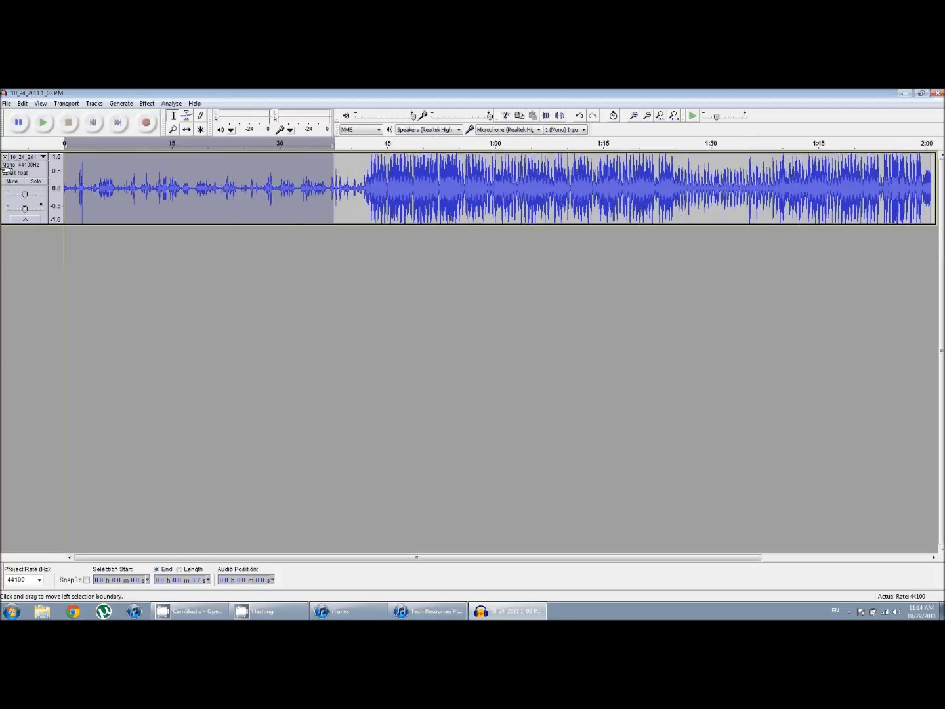
key(Delete)
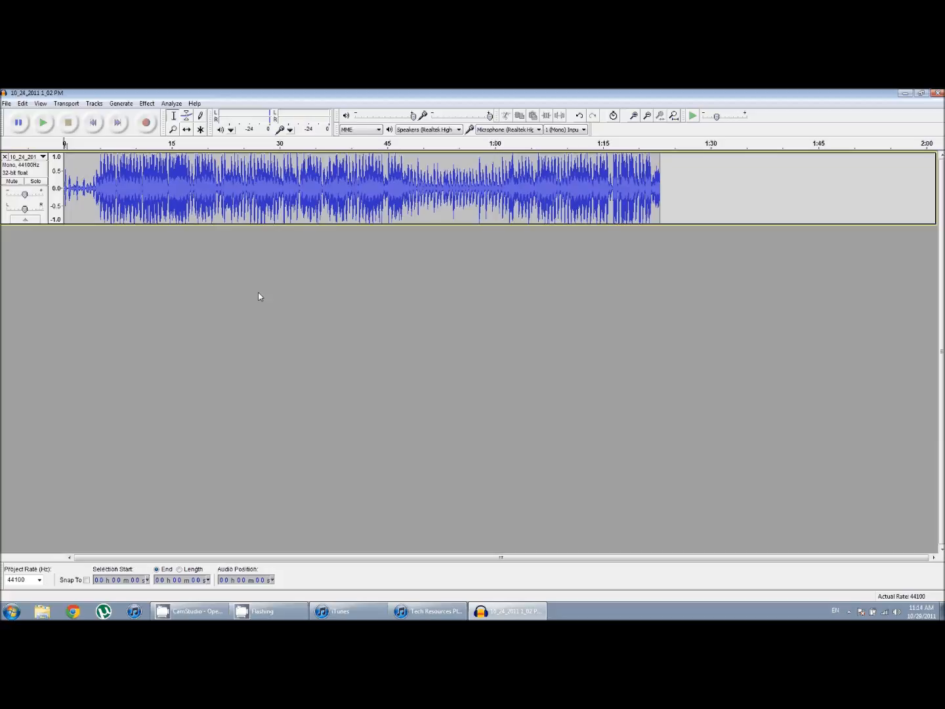
click(44, 124)
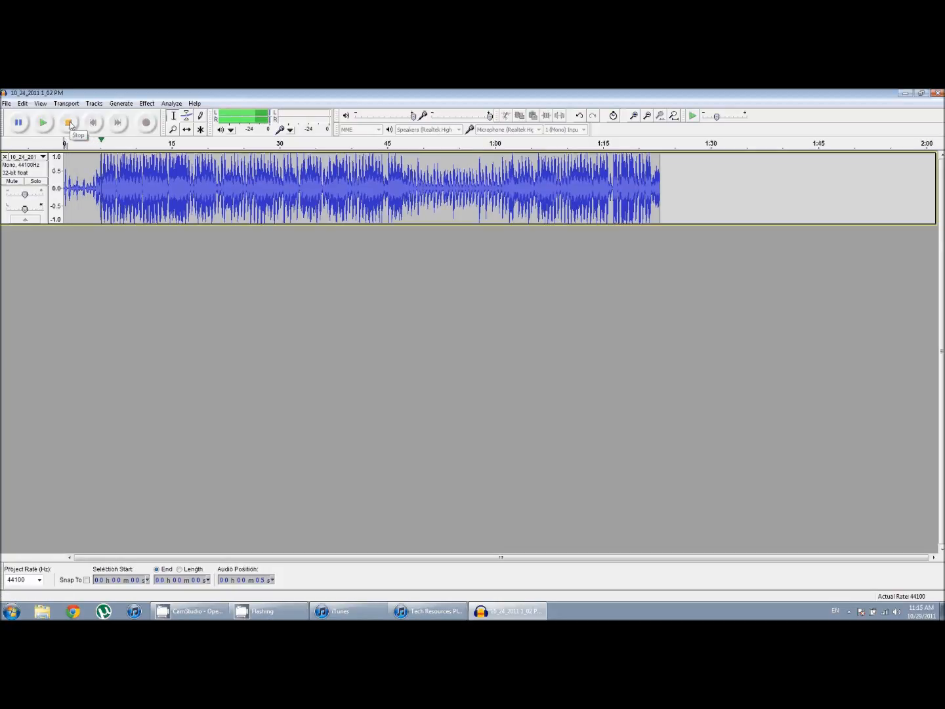
click(70, 124)
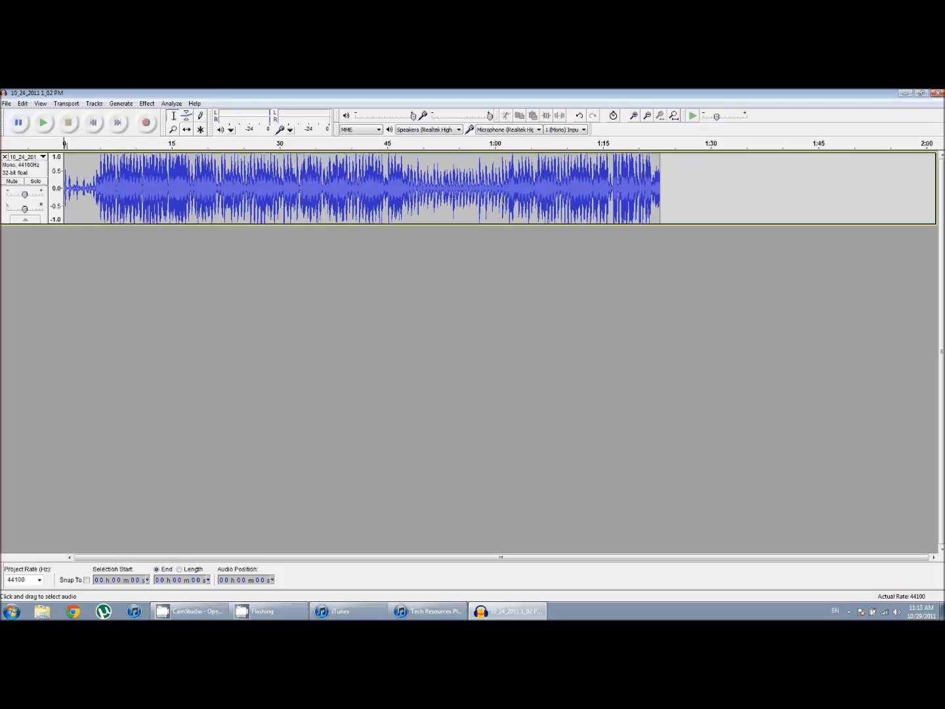
- Listen to the ending from about 1:15 and delete the audio from about 1:21 to the end of the track
click(604, 174)
click(43, 122)
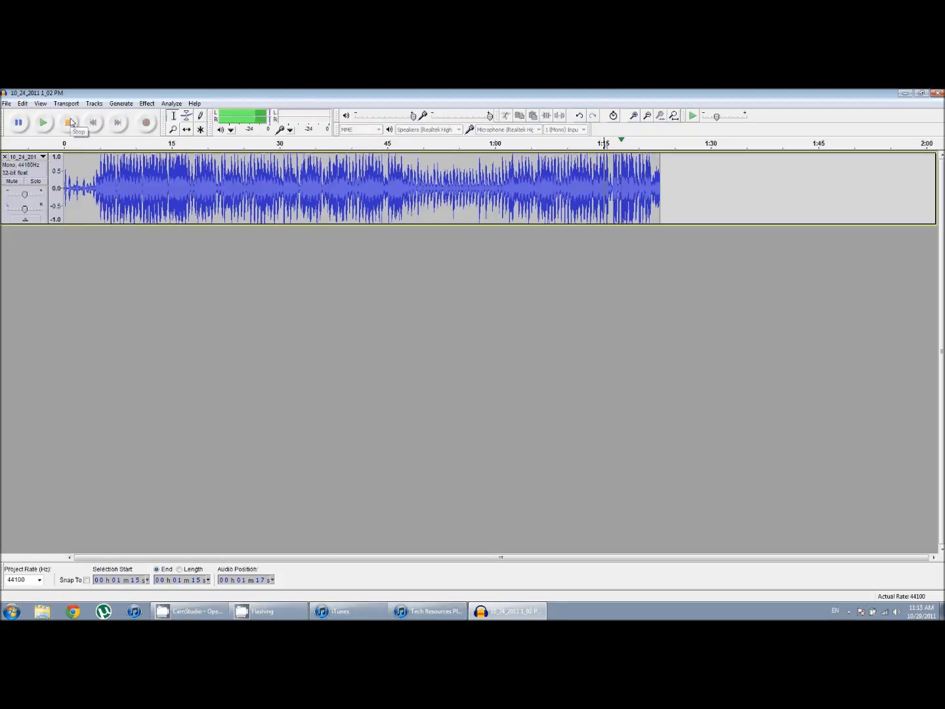
click(71, 122)
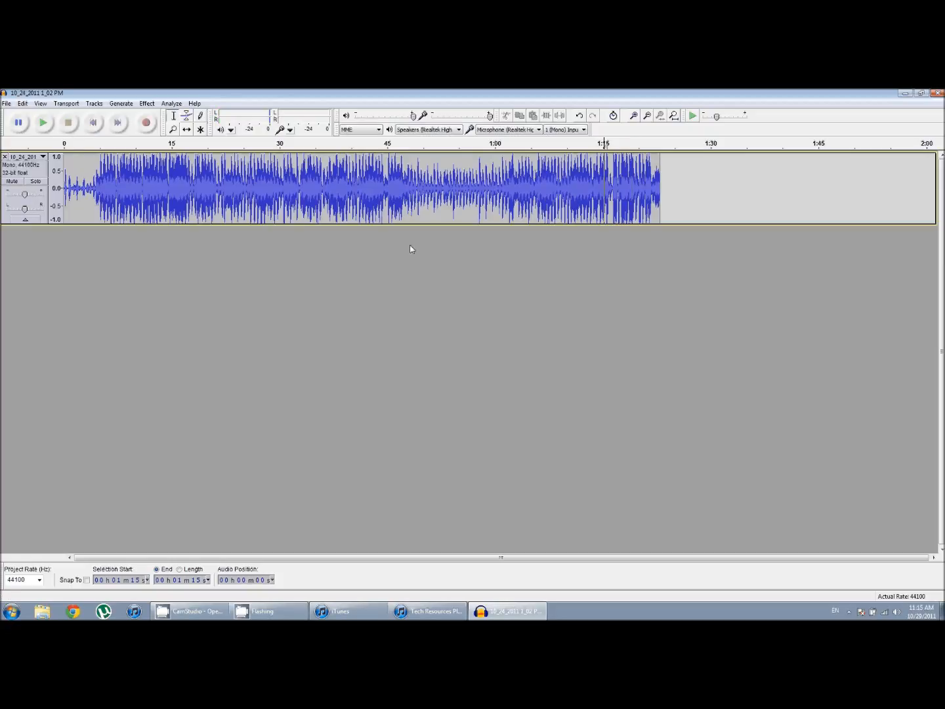
drag(654, 177, 679, 181)
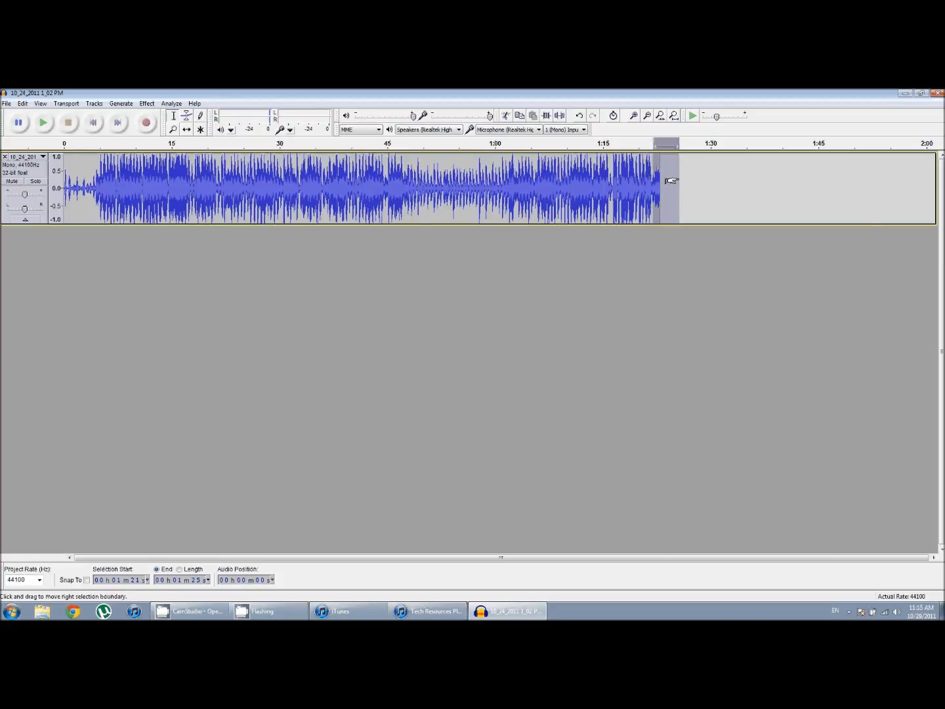
key(Delete)
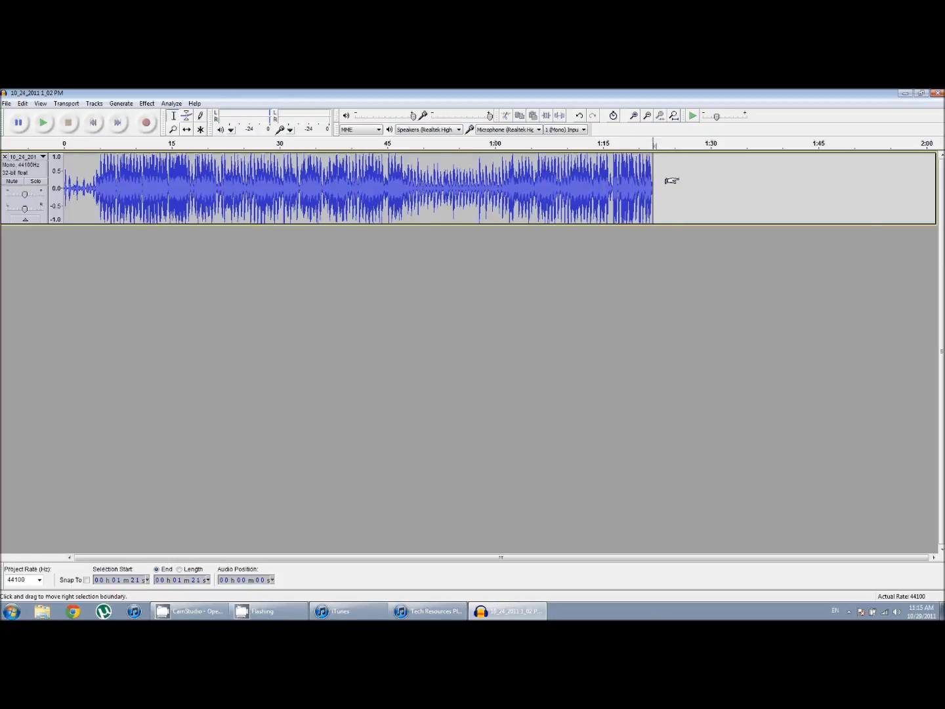
- Apply a Fade Out from about 1:18 to the end of the track and preview it from about 1:17
click(630, 174)
drag(631, 174, 655, 176)
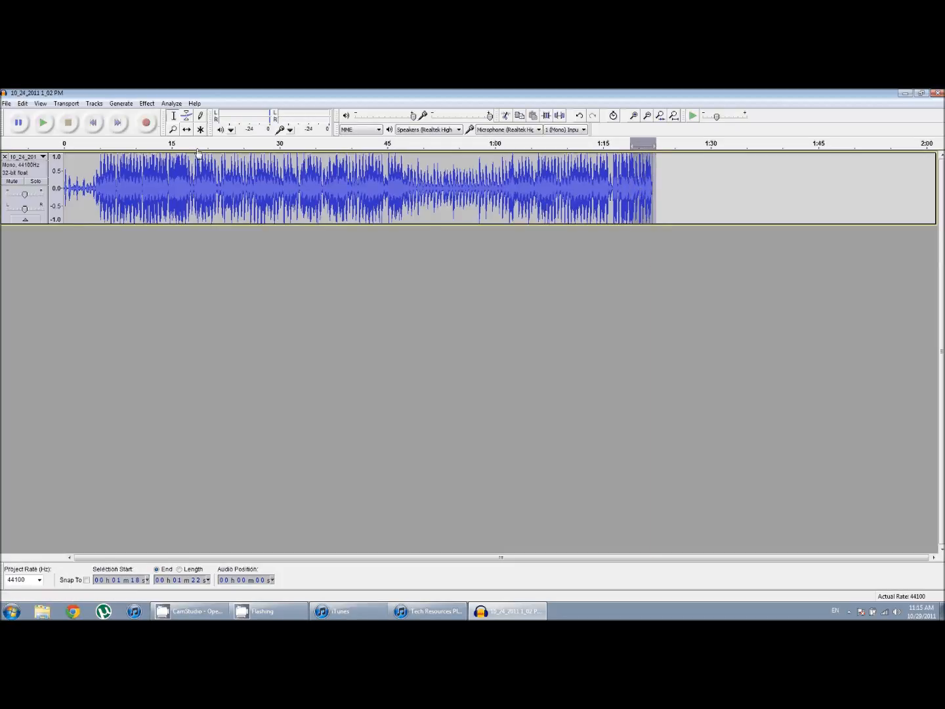
click(147, 103)
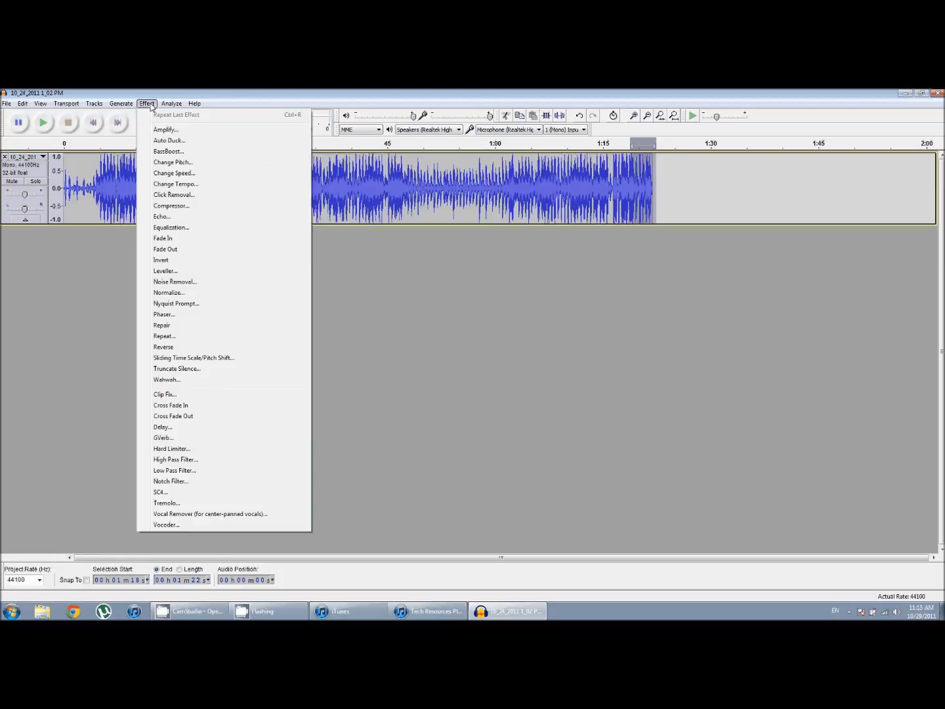
click(175, 250)
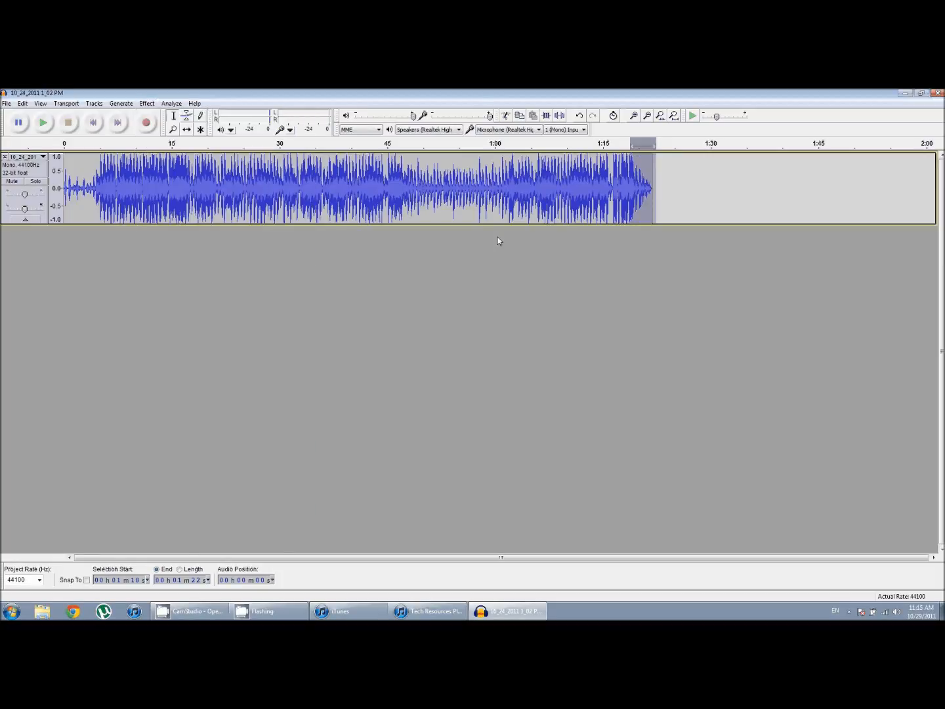
click(617, 176)
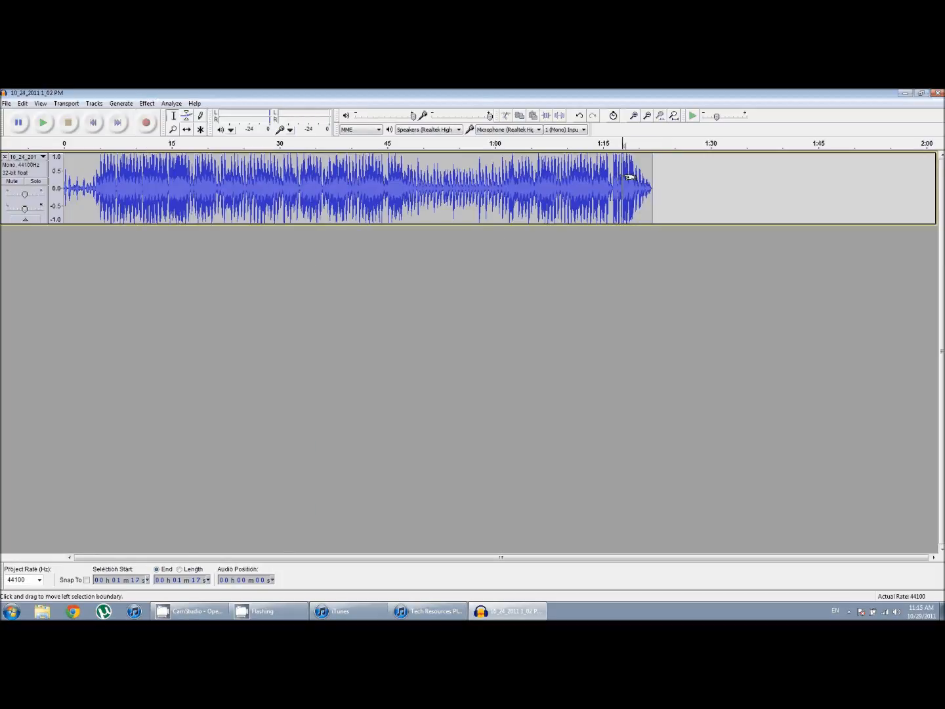
key(space)
mouse_move(498, 184)
mouse_down()
mouse_move(502, 210)
mouse_move(658, 203)
mouse_up()
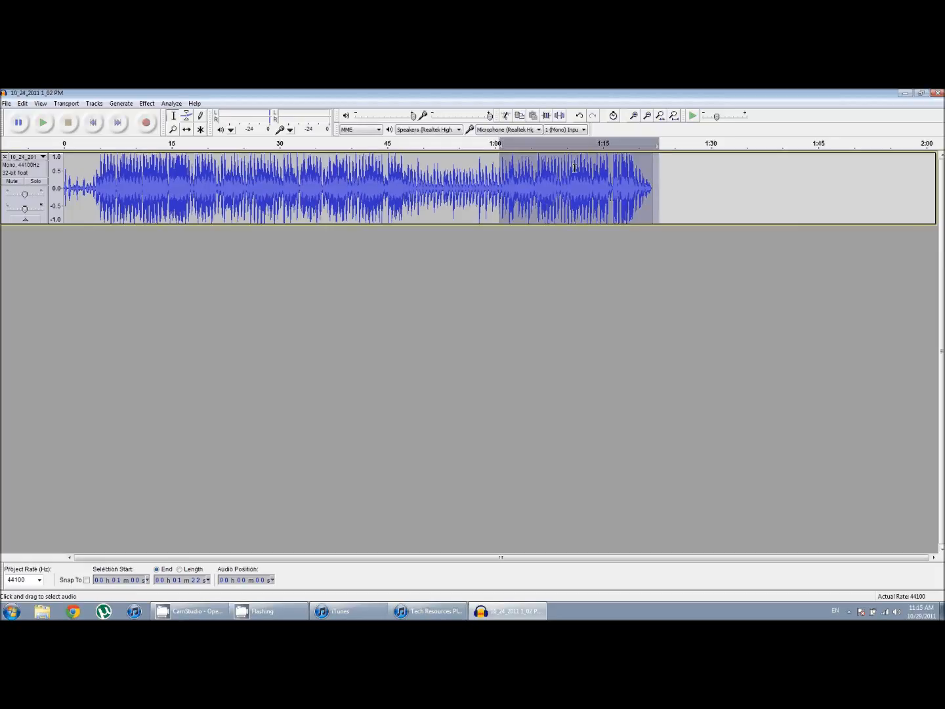
click(672, 187)
click(654, 187)
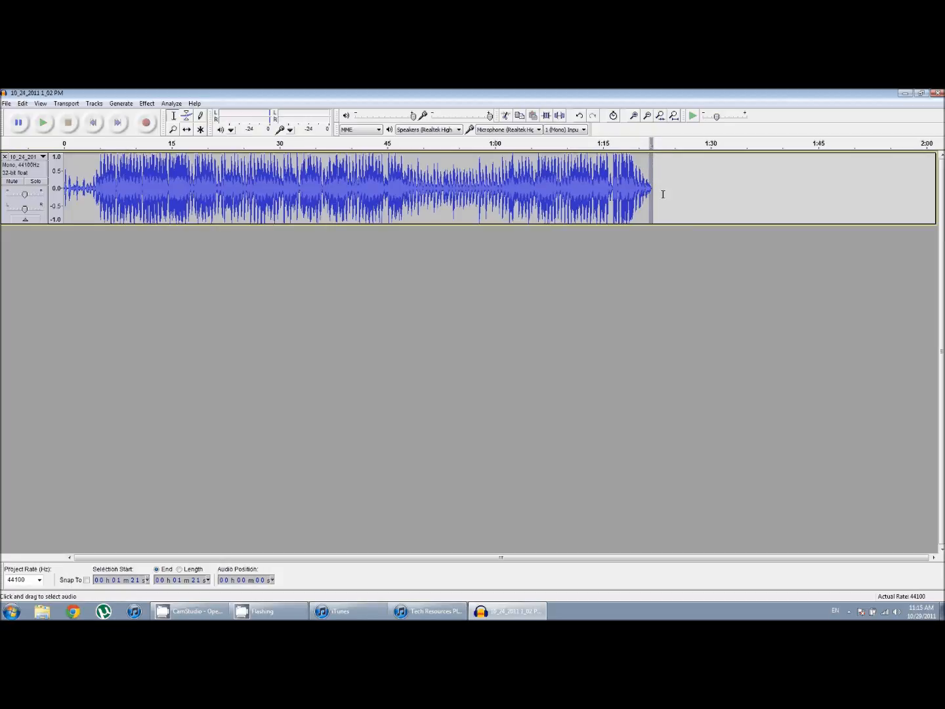
click(441, 313)
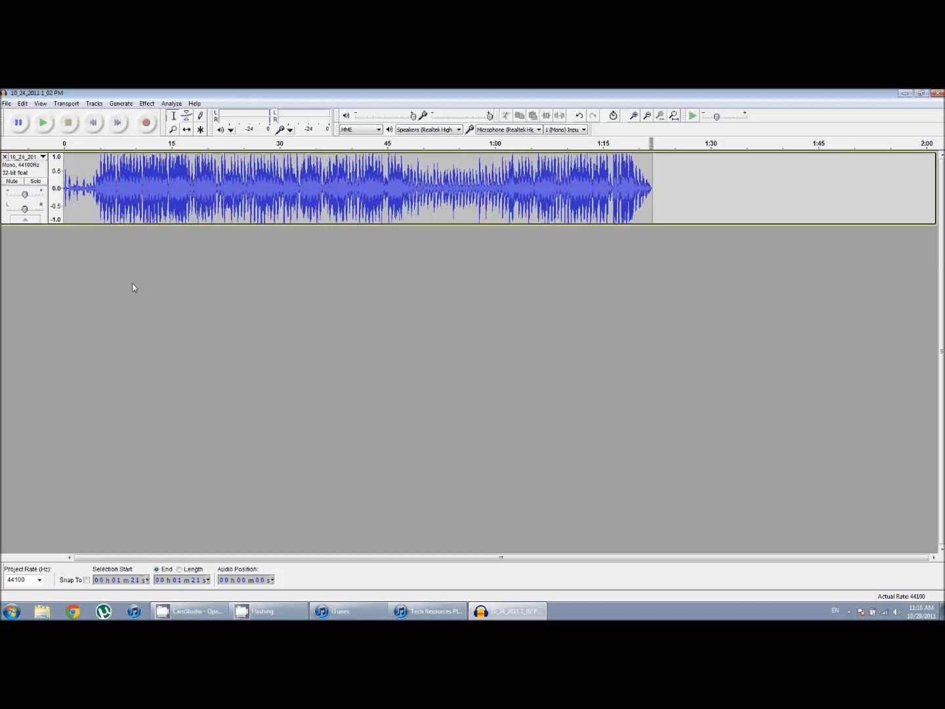
click(7, 103)
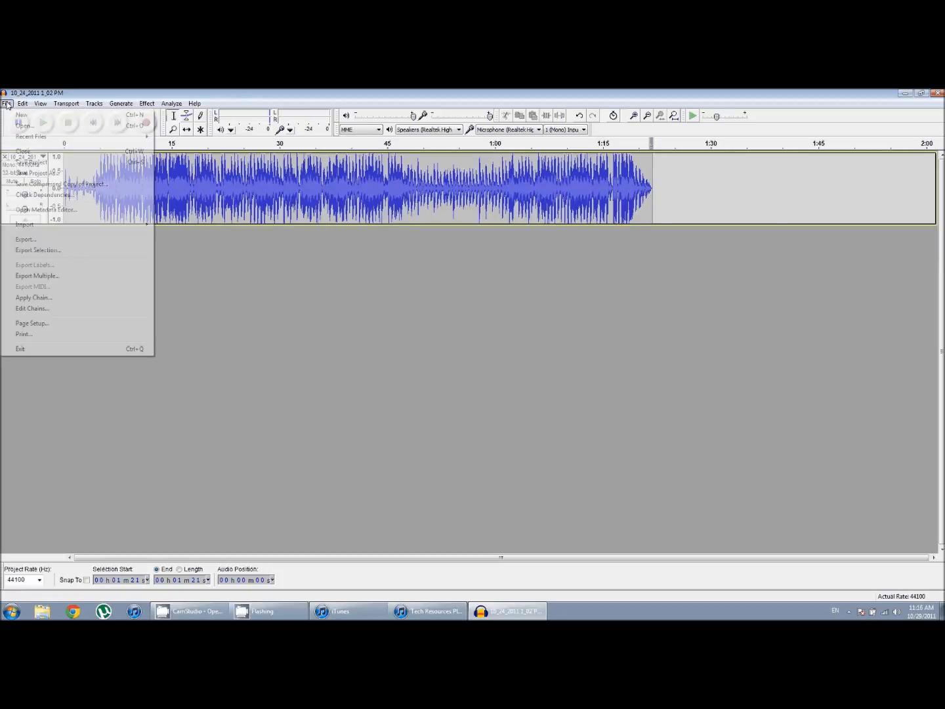
click(93, 239)
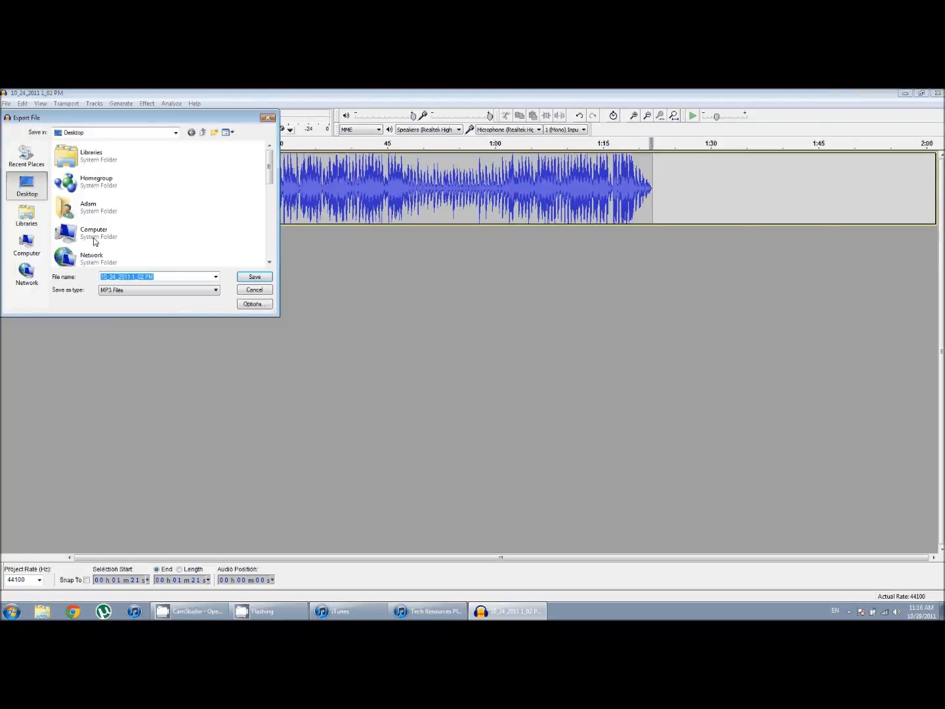
click(158, 292)
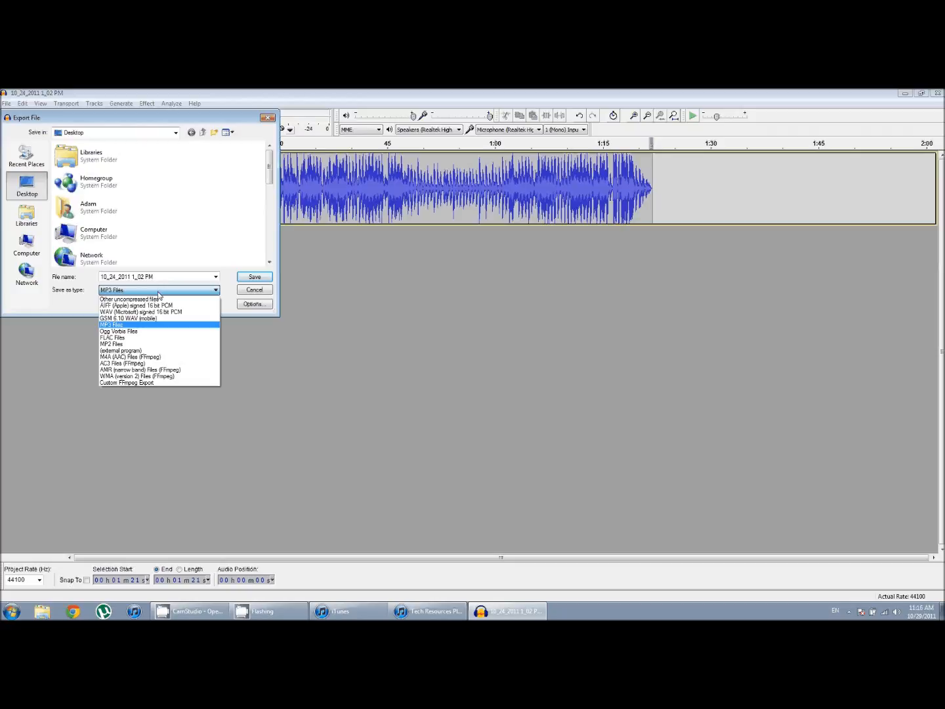
click(141, 325)
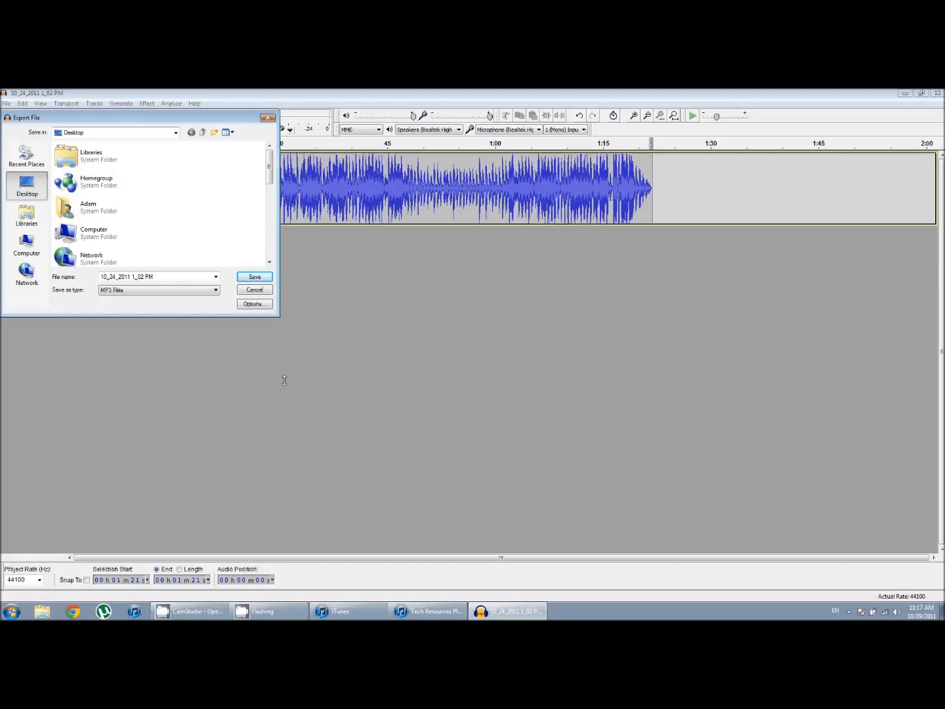
click(255, 290)
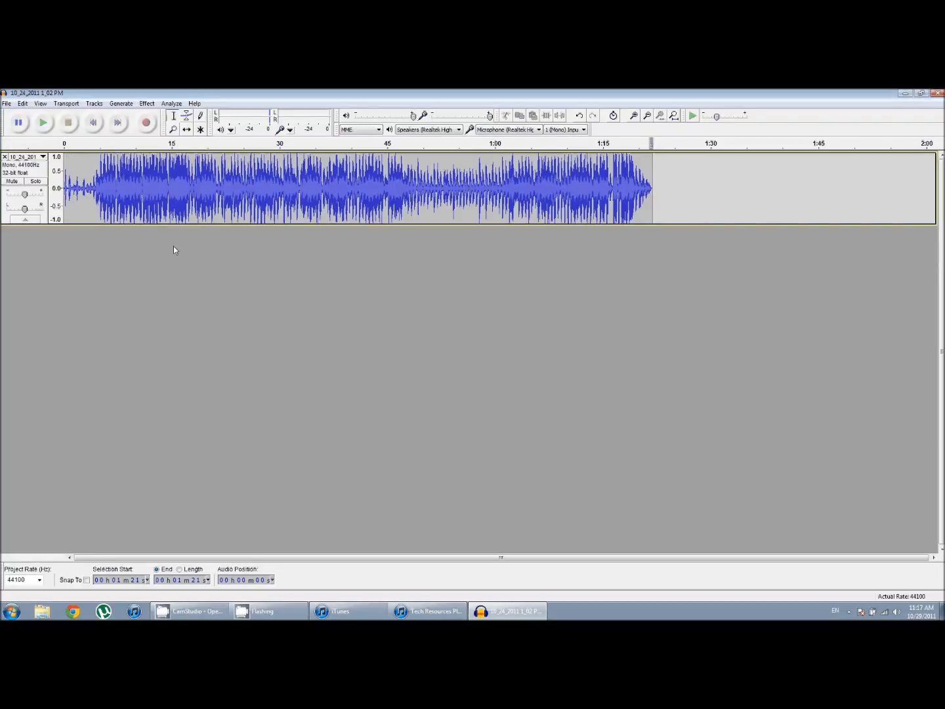
- Export the entire edited recording to the Desktop as an MP3 file named "solo rehearsal track", leaving the metadata tags blank
click(7, 103)
click(27, 240)
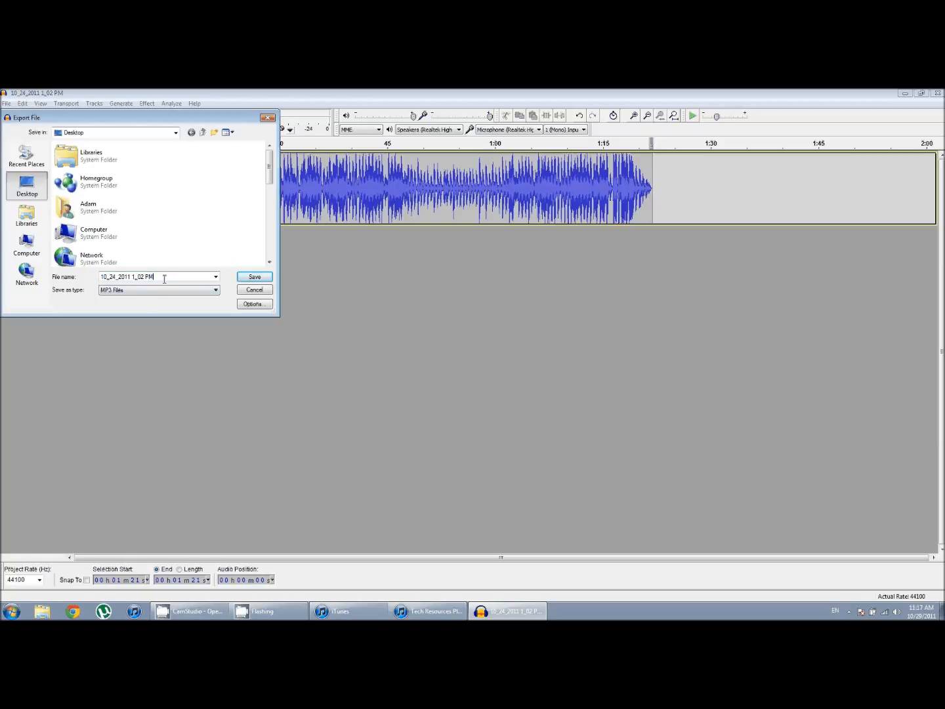
text(solo rehealsa)
key(BackSpace)
key(BackSpace)
key(BackSpace)
text(rsal track)
click(261, 276)
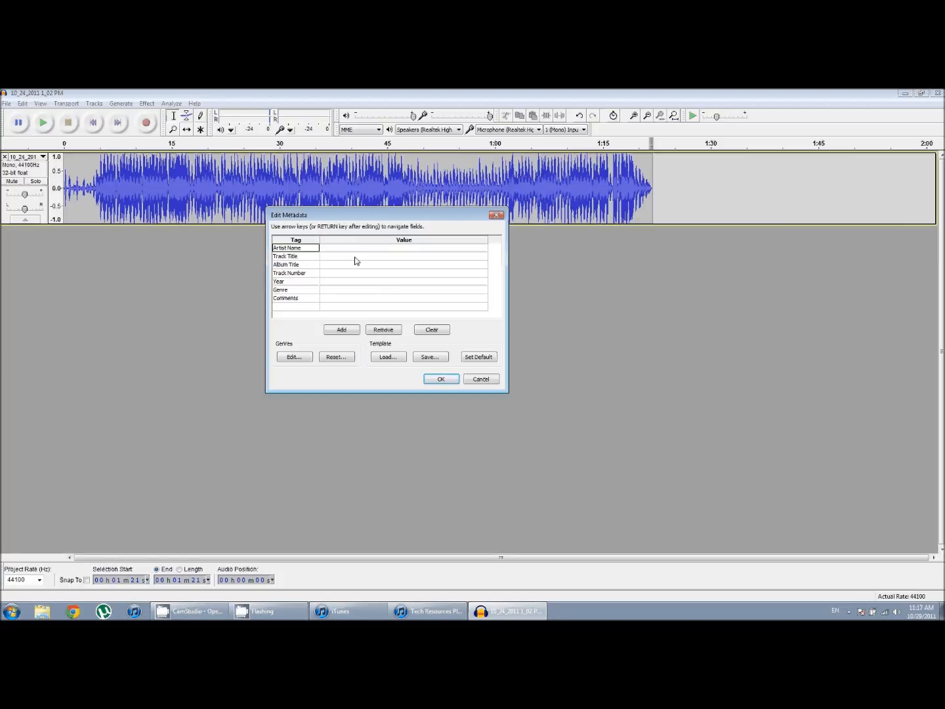
click(440, 379)
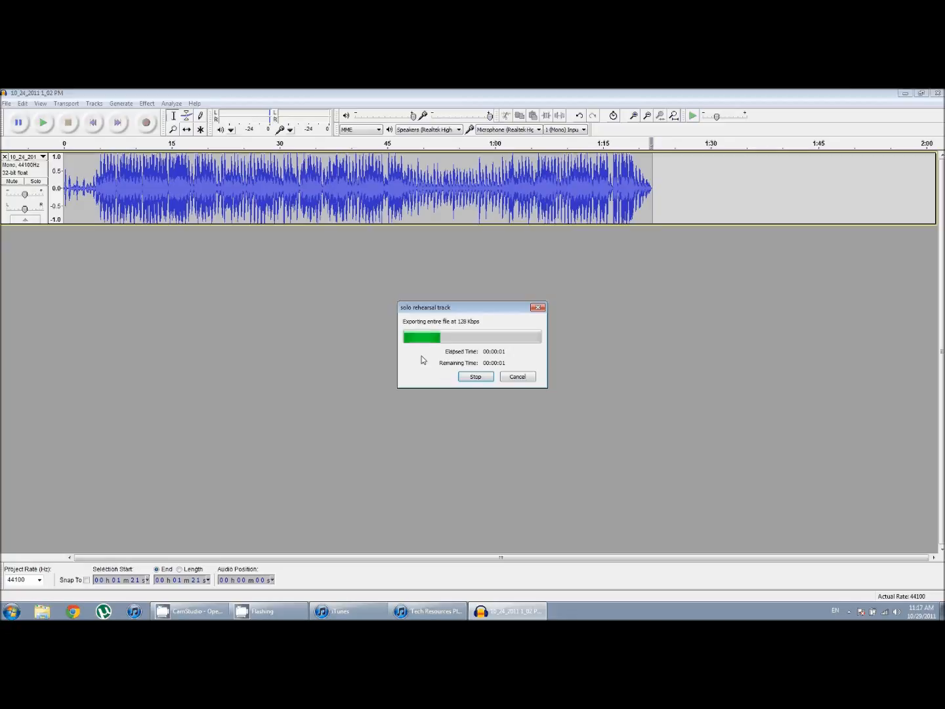